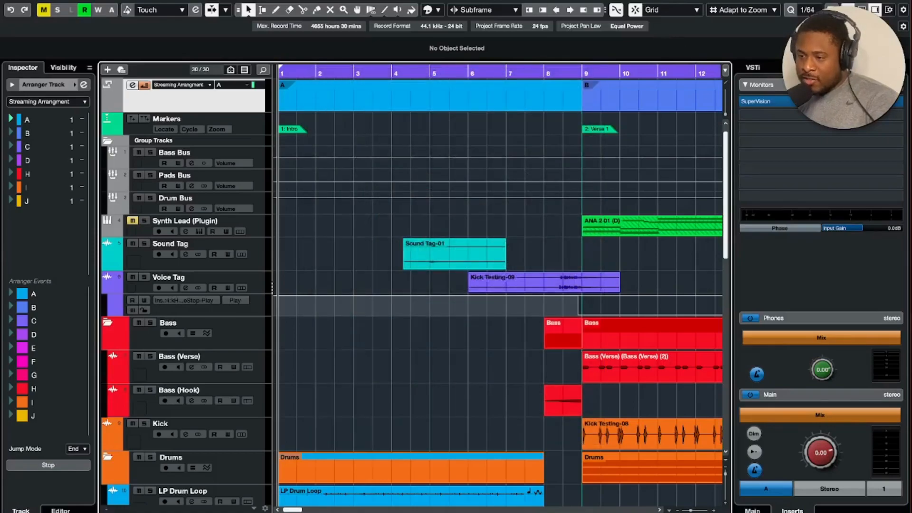
{"action": "left_click", "coordinate": [120, 0]}
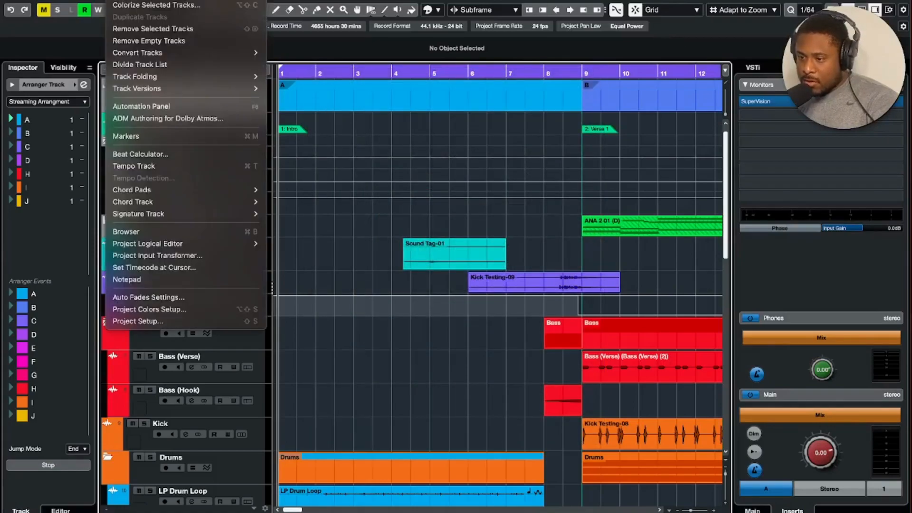
{"action": "mouse_move", "coordinate": [129, 0]}
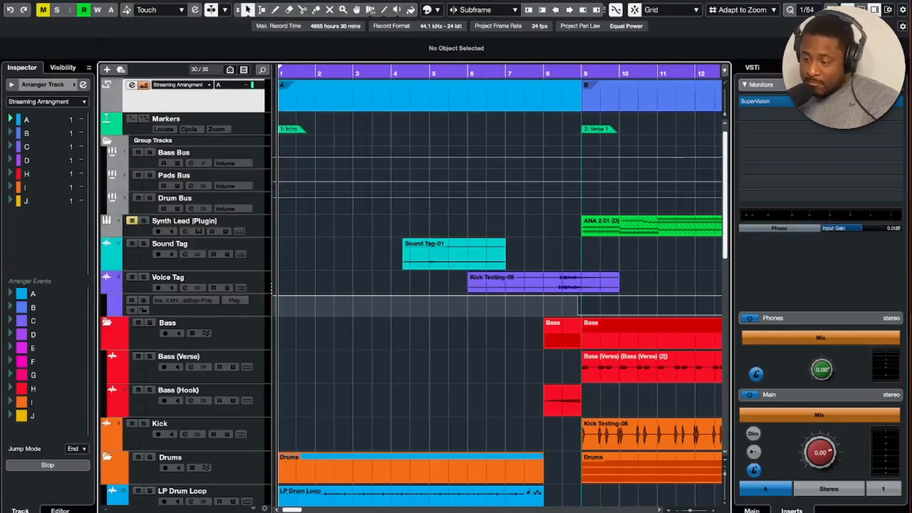
{"action": "left_click", "coordinate": [182, 87]}
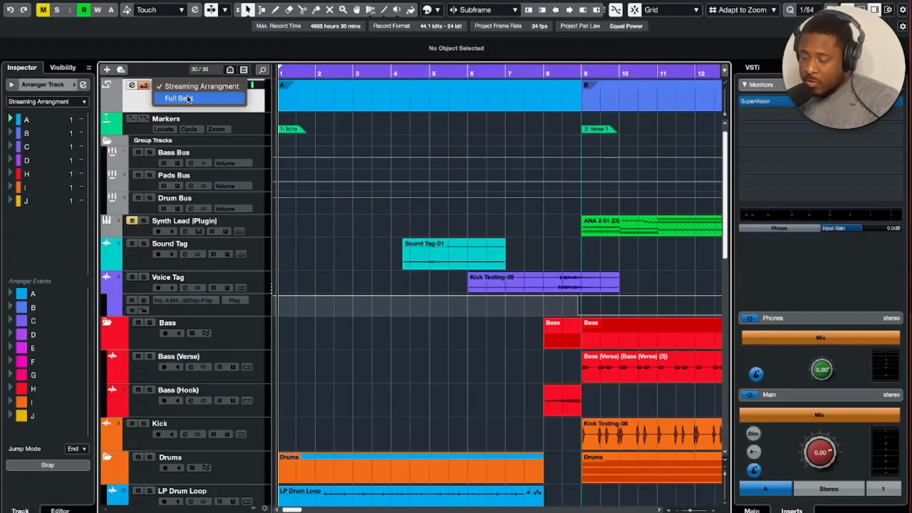
{"action": "left_click", "coordinate": [138, 105]}
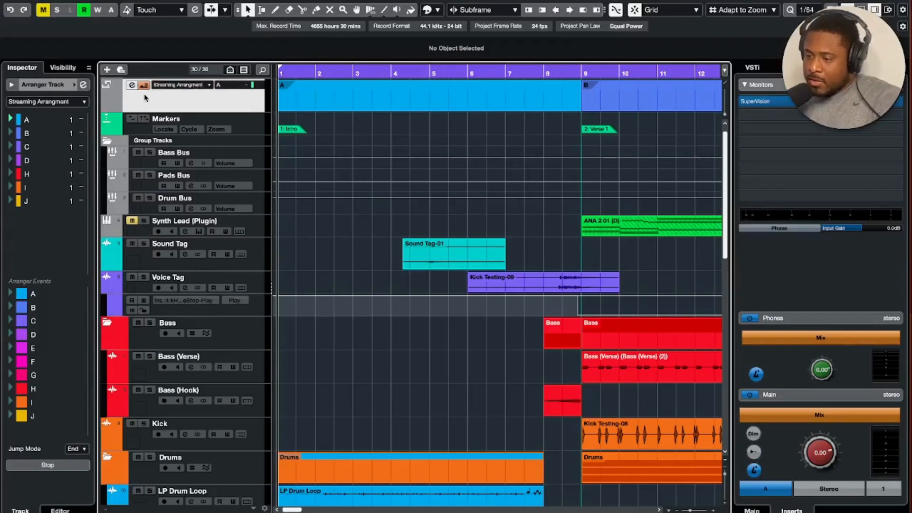
Step: Open the Arranger Editor for the arranger track and move its window up over the start of the timeline
{"action": "left_click", "coordinate": [132, 86]}
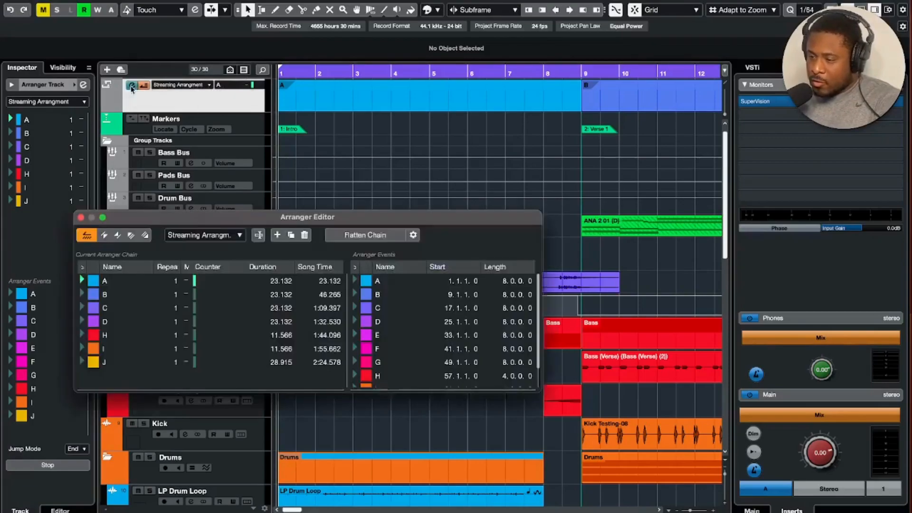
{"action": "left_click_drag", "start_coordinate": [209, 218], "coordinate": [318, 104]}
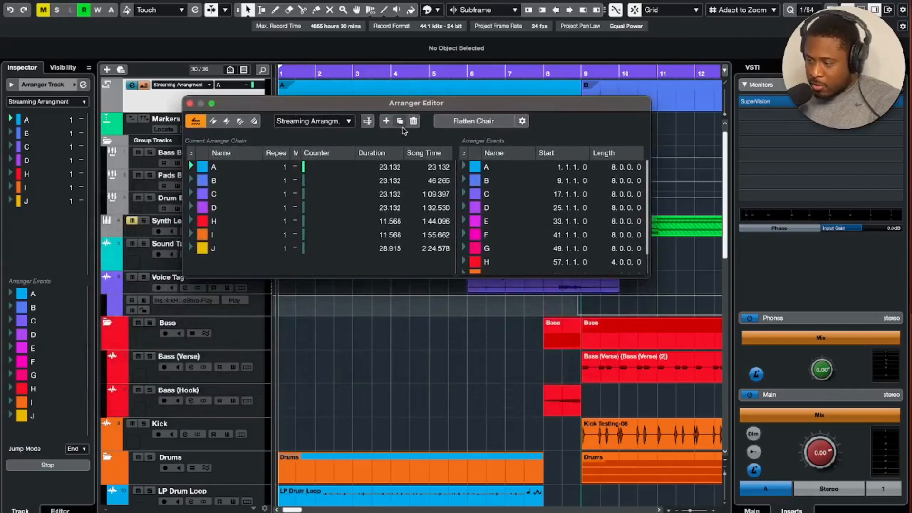
Step: View the Full Beat arranger chain in the Arranger Editor and return to the Streaming Arrangment chain
{"action": "left_click", "coordinate": [349, 123]}
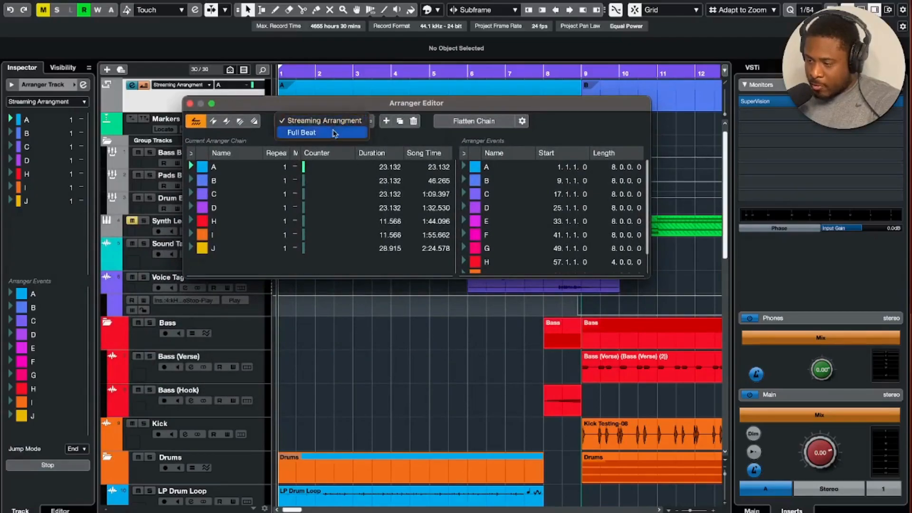
{"action": "left_click", "coordinate": [335, 133]}
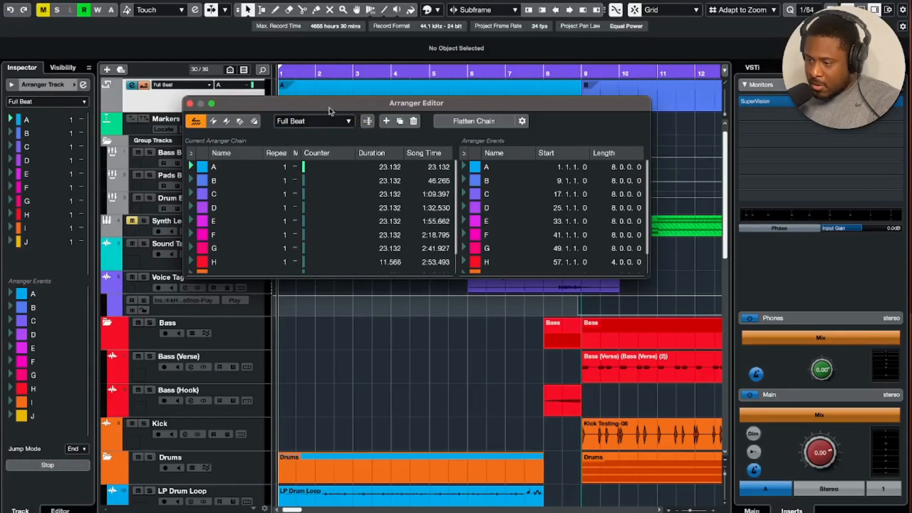
{"action": "left_click", "coordinate": [304, 122]}
{"action": "left_click", "coordinate": [303, 122]}
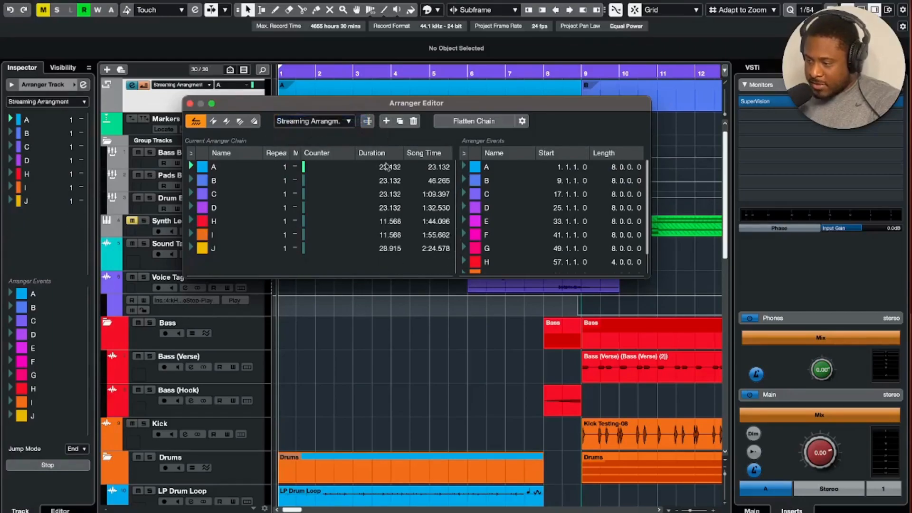
Step: Move the Arranger Editor off the arranger track and examine the lettered sections and their song-part markers along the timeline
{"action": "left_click_drag", "start_coordinate": [373, 109], "coordinate": [352, 186]}
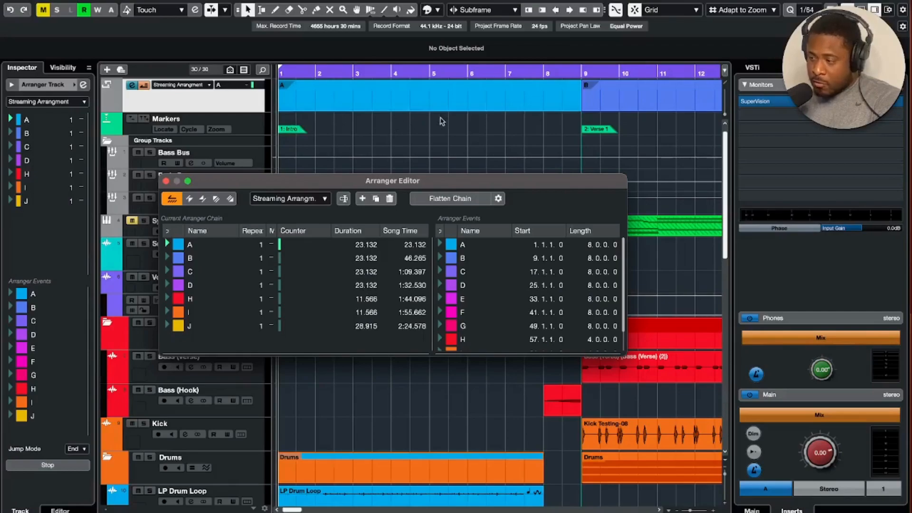
{"action": "scroll", "coordinate": [423, 121], "scroll_direction": "right", "scroll_amount": 12}
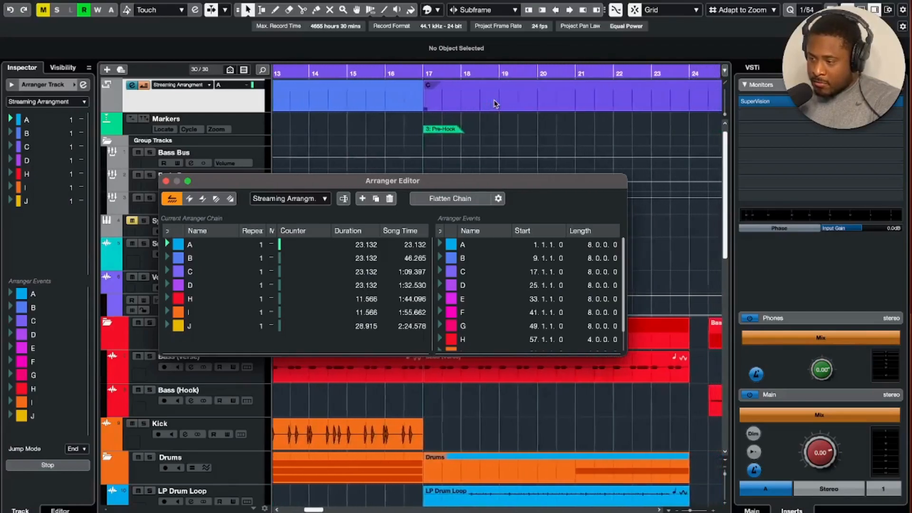
{"action": "scroll", "coordinate": [494, 104], "scroll_direction": "right", "scroll_amount": 15}
{"action": "scroll", "coordinate": [488, 102], "scroll_direction": "right", "scroll_amount": 12}
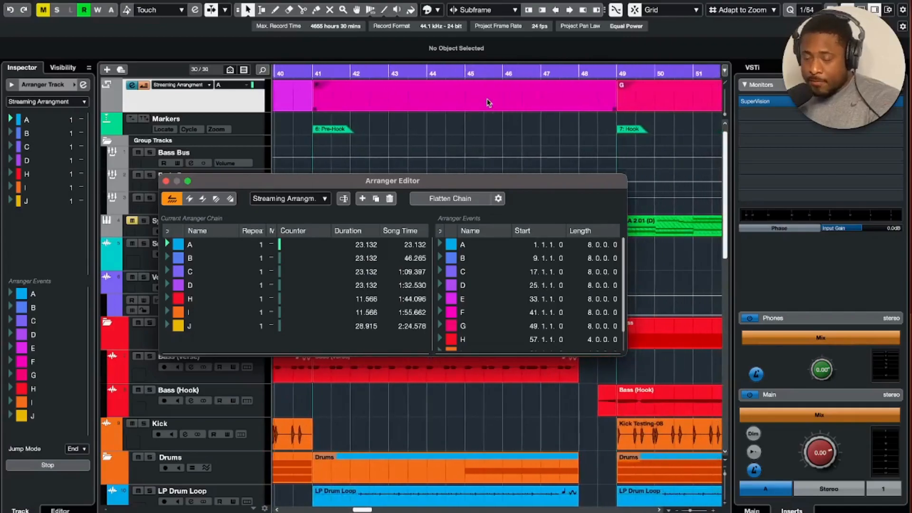
{"action": "scroll", "coordinate": [487, 99], "scroll_direction": "left", "scroll_amount": 20}
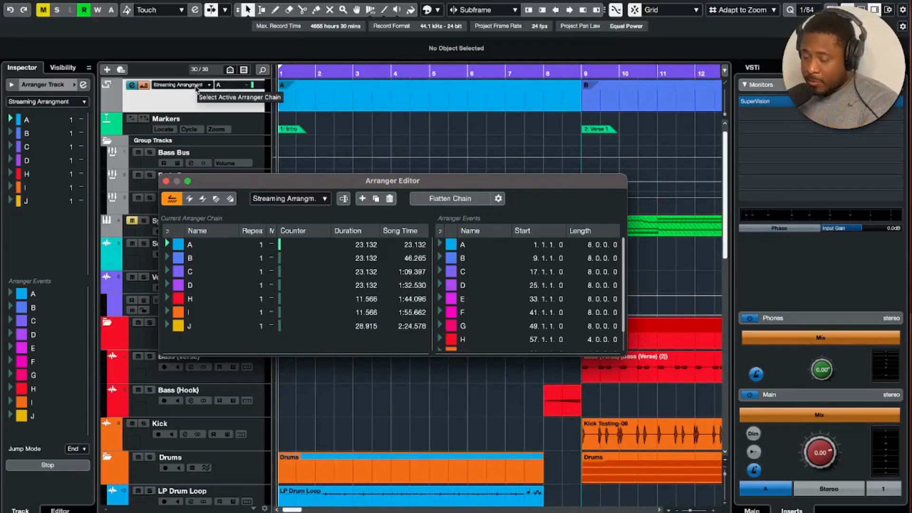
{"action": "scroll", "coordinate": [420, 96], "scroll_direction": "right", "scroll_amount": 6}
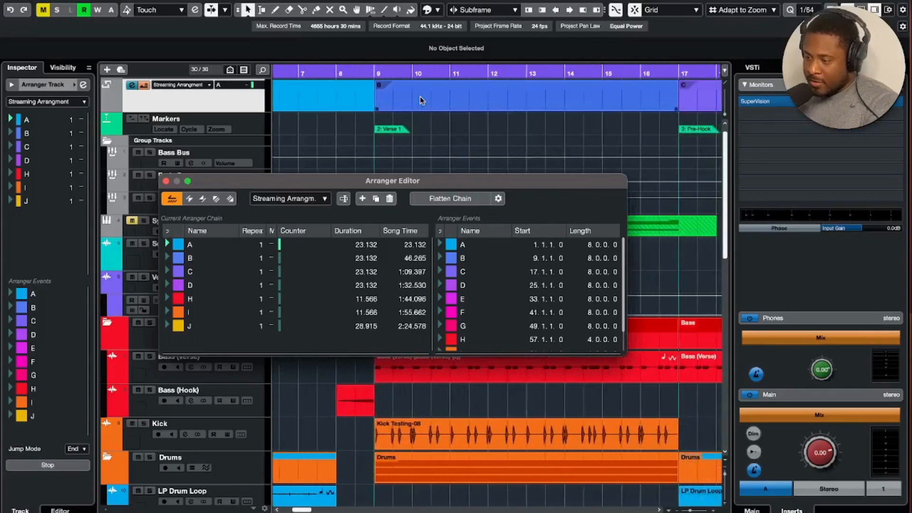
{"action": "scroll", "coordinate": [420, 96], "scroll_direction": "right", "scroll_amount": 8}
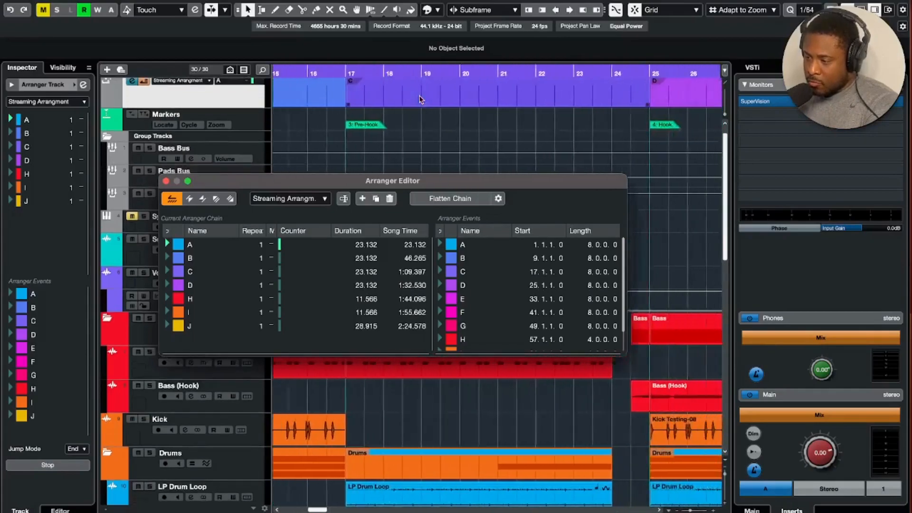
{"action": "scroll", "coordinate": [420, 99], "scroll_direction": "right", "scroll_amount": 15}
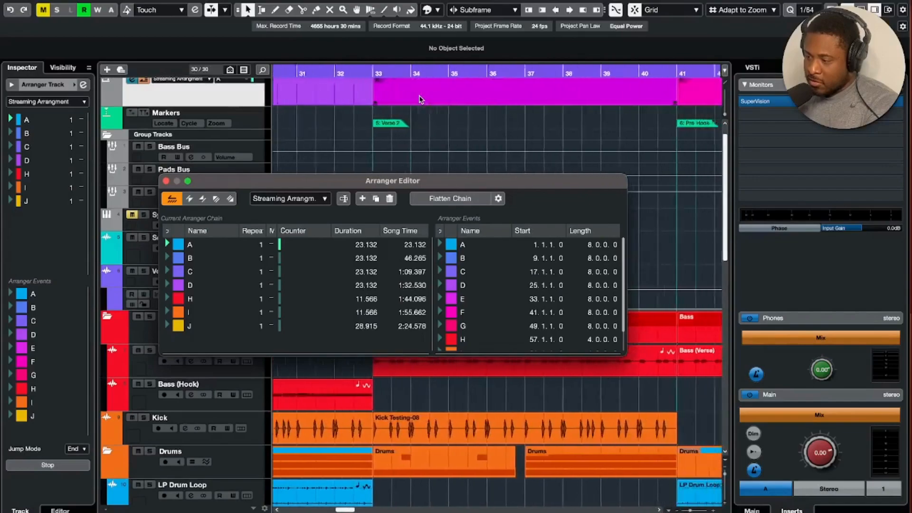
{"action": "scroll", "coordinate": [420, 99], "scroll_direction": "right", "scroll_amount": 5}
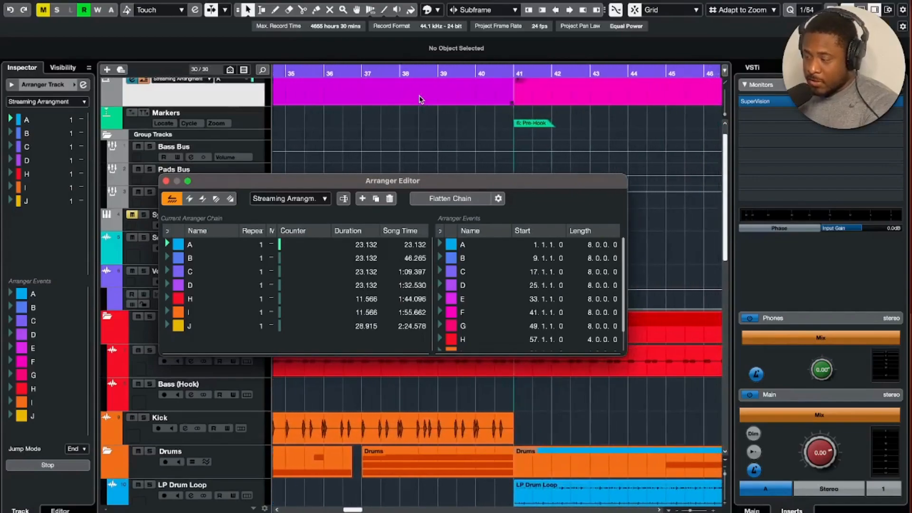
{"action": "scroll", "coordinate": [421, 97], "scroll_direction": "left", "scroll_amount": 20}
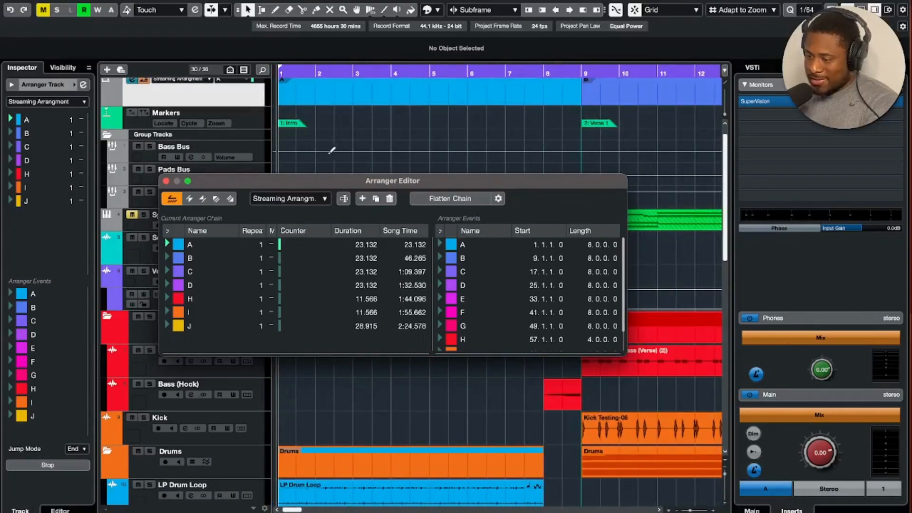
{"action": "scroll", "coordinate": [311, 86], "scroll_direction": "up", "scroll_amount": 1}
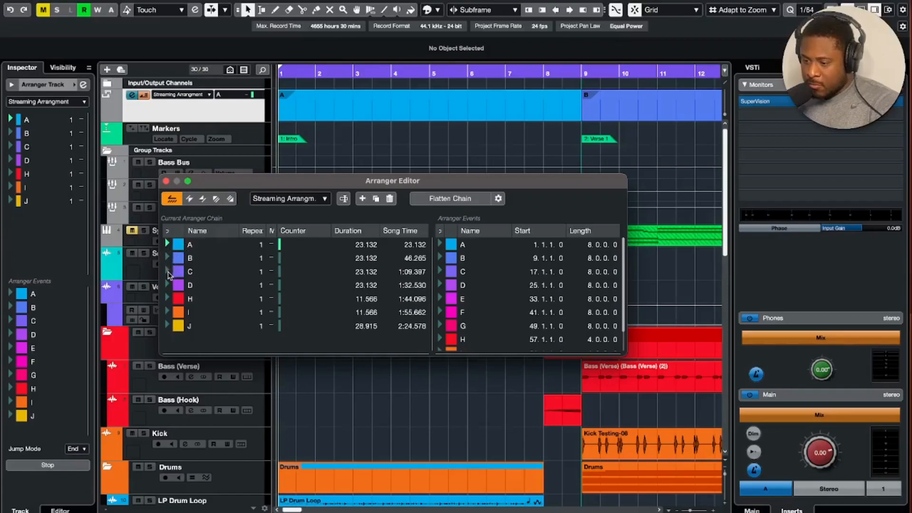
{"action": "scroll", "coordinate": [452, 109], "scroll_direction": "right", "scroll_amount": 3}
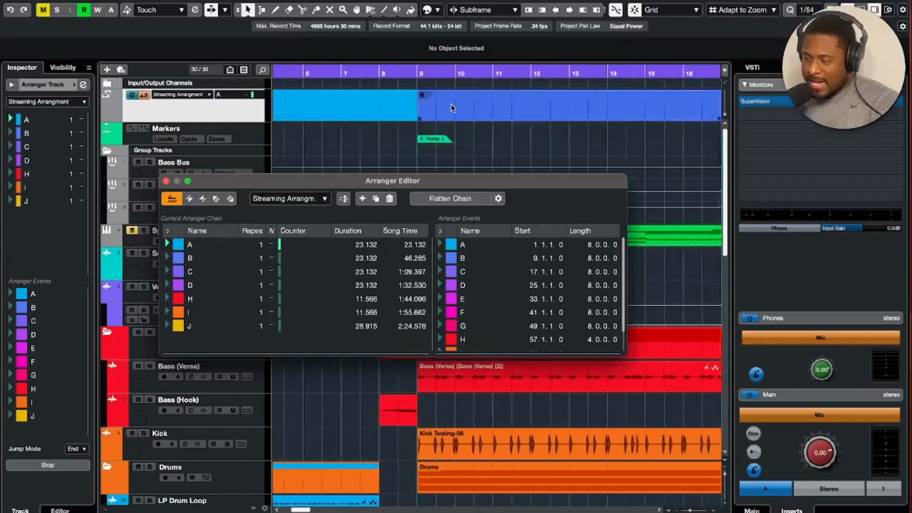
{"action": "scroll", "coordinate": [452, 108], "scroll_direction": "left", "scroll_amount": 3}
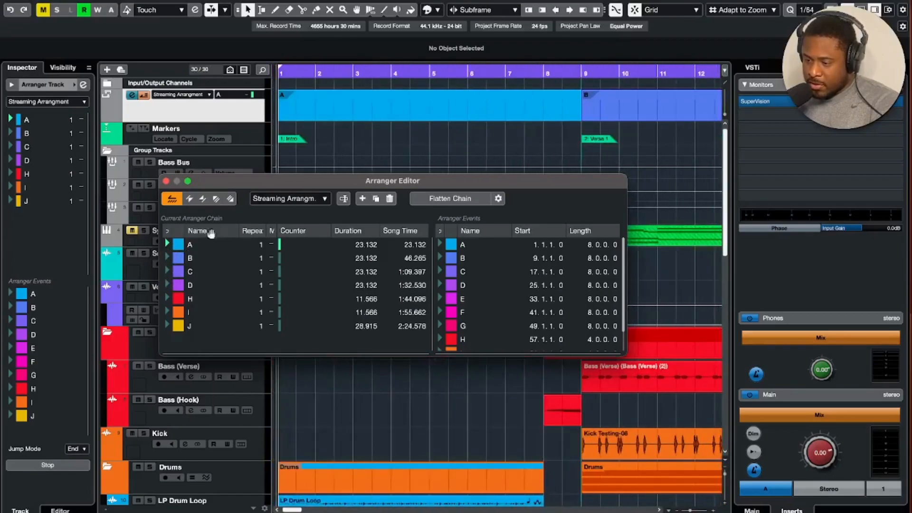
Step: Audition the Streaming Arrangment chain from section A, jumping to B, C, D, H, I and J, and stop playback back at A
{"action": "left_click", "coordinate": [167, 245]}
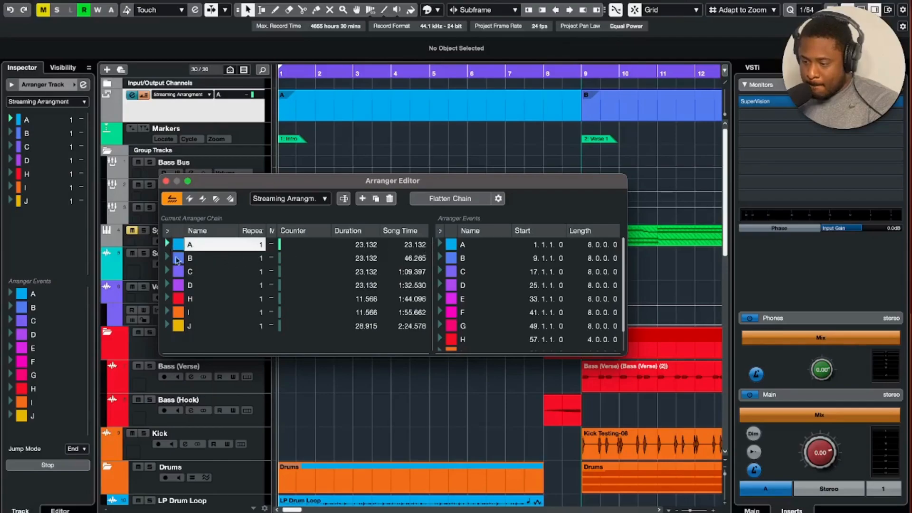
{"action": "key", "text": "space"}
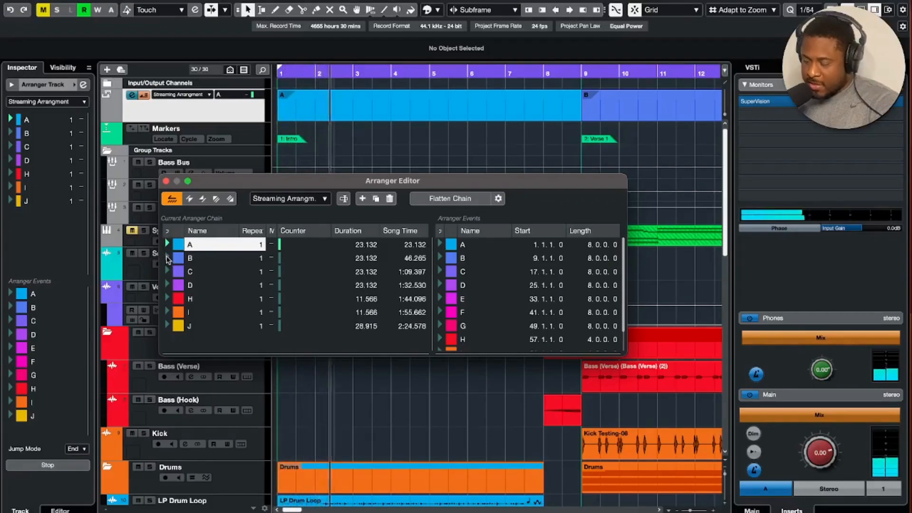
{"action": "left_click", "coordinate": [166, 257]}
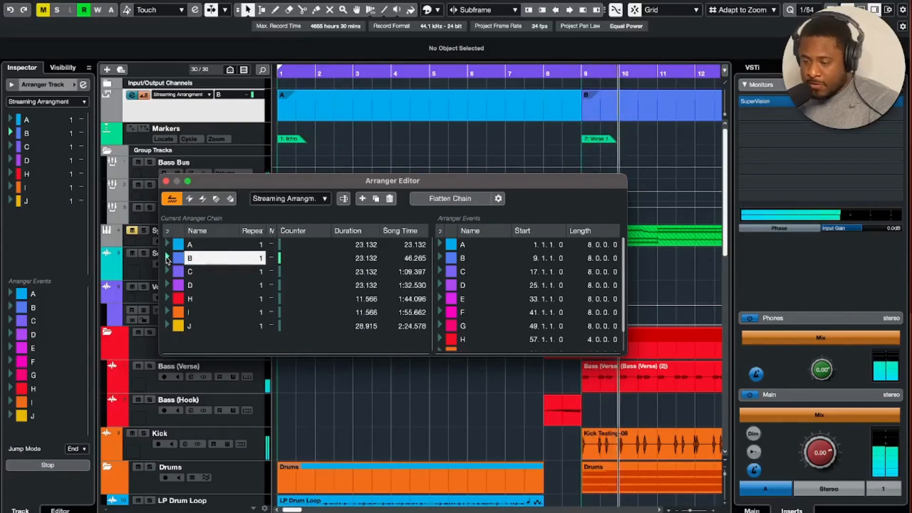
{"action": "left_click", "coordinate": [167, 271]}
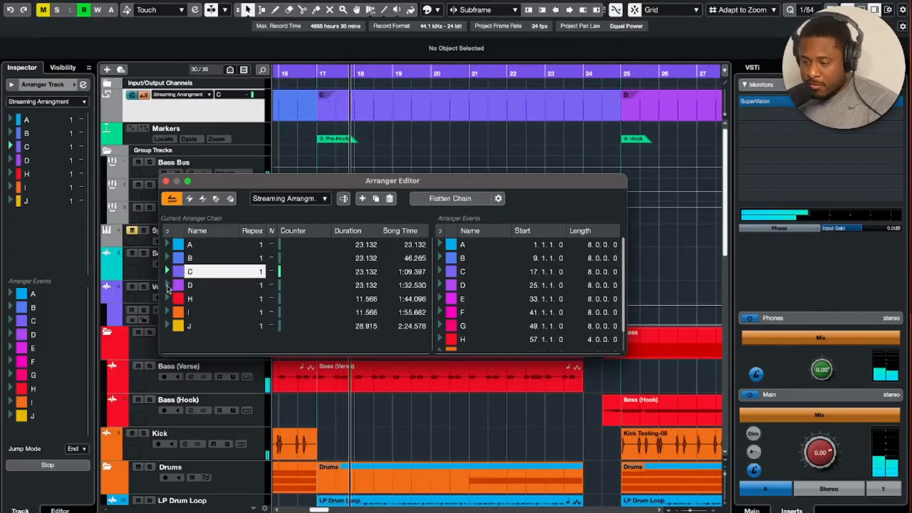
{"action": "left_click", "coordinate": [167, 286]}
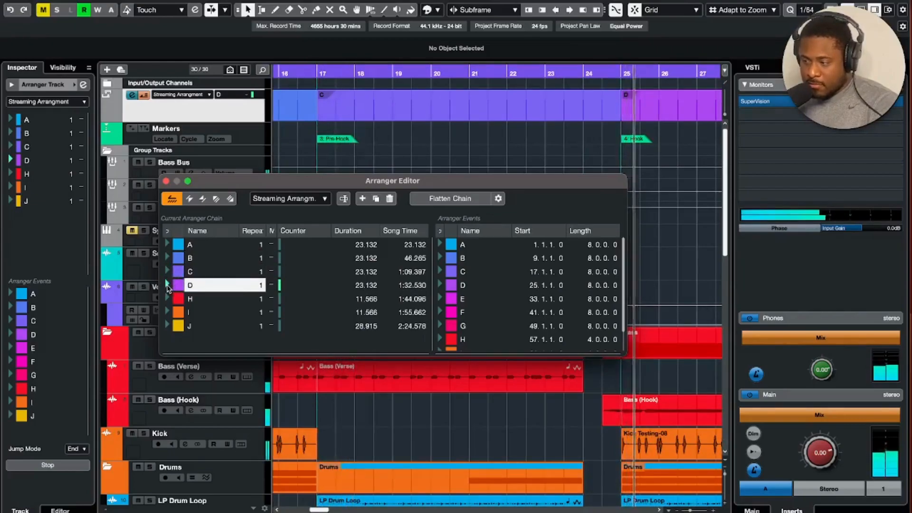
{"action": "left_click", "coordinate": [168, 299]}
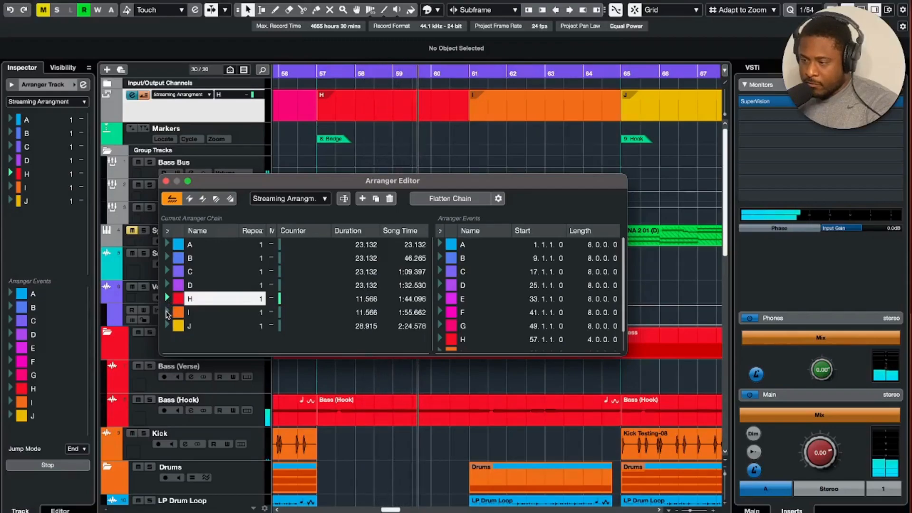
{"action": "left_click", "coordinate": [167, 312]}
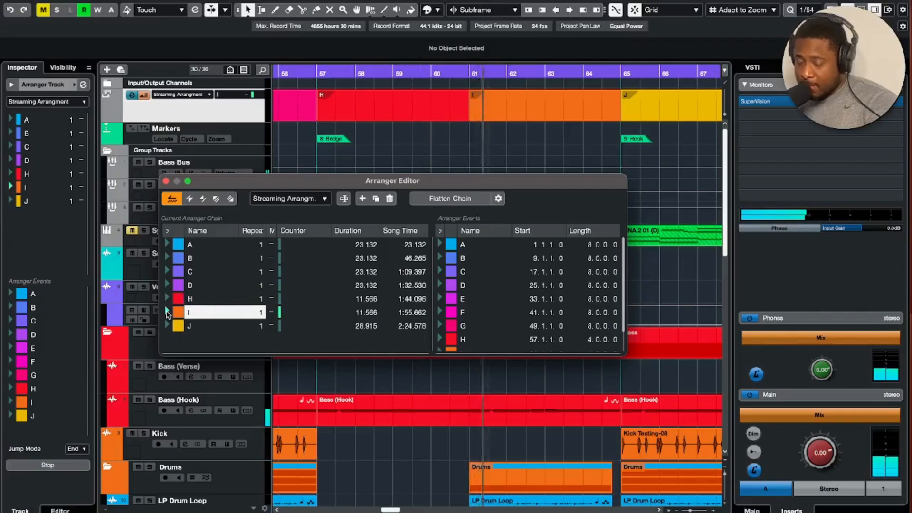
{"action": "left_click", "coordinate": [167, 326]}
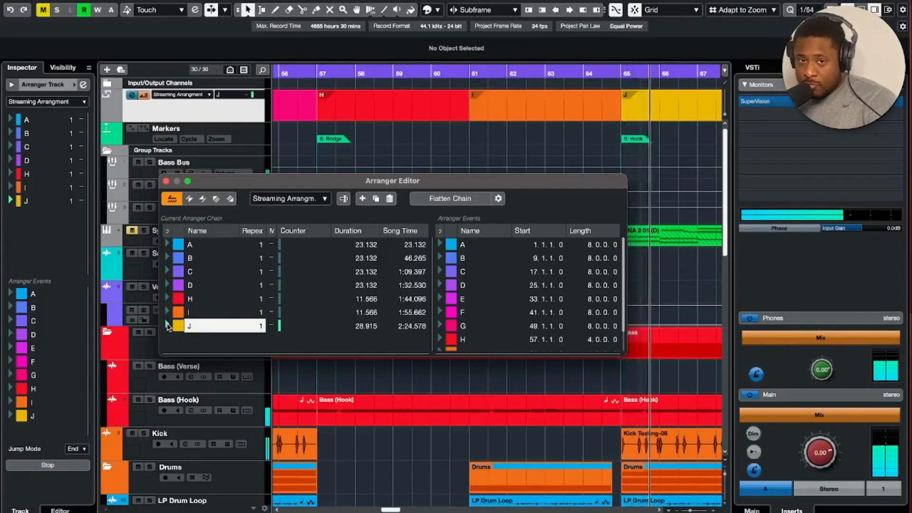
{"action": "left_click", "coordinate": [167, 243]}
{"action": "key", "text": "space"}
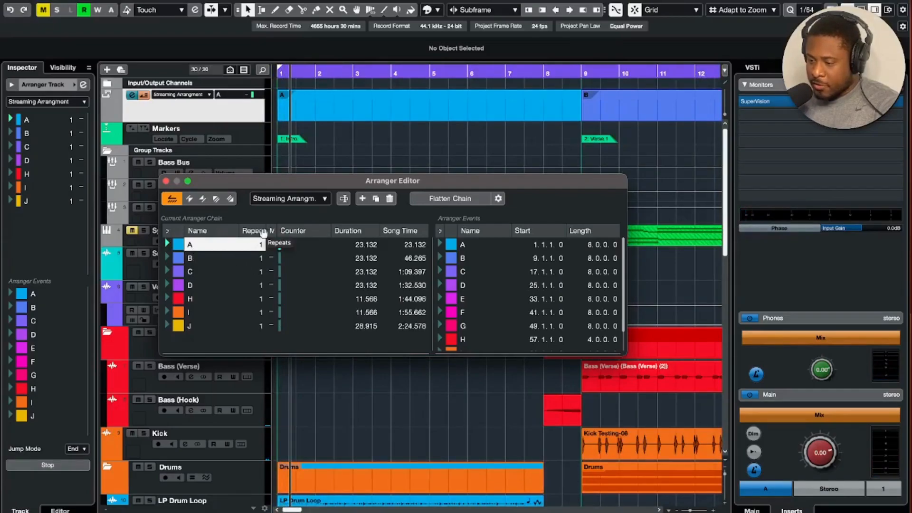
Step: Widen the Repeats column and set section A to repeat 2 times in the current arranger chain
{"action": "left_click_drag", "start_coordinate": [266, 228], "coordinate": [279, 229]}
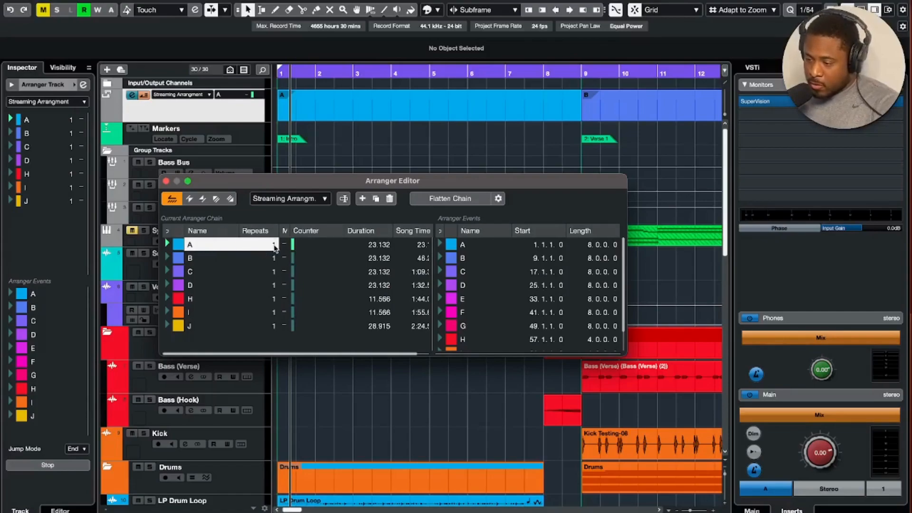
{"action": "double_click", "coordinate": [274, 245]}
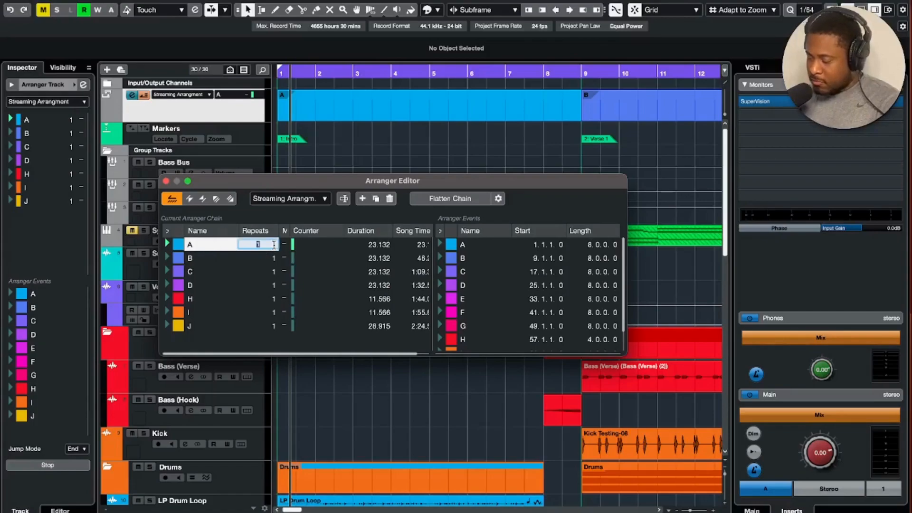
{"action": "key", "text": "Return"}
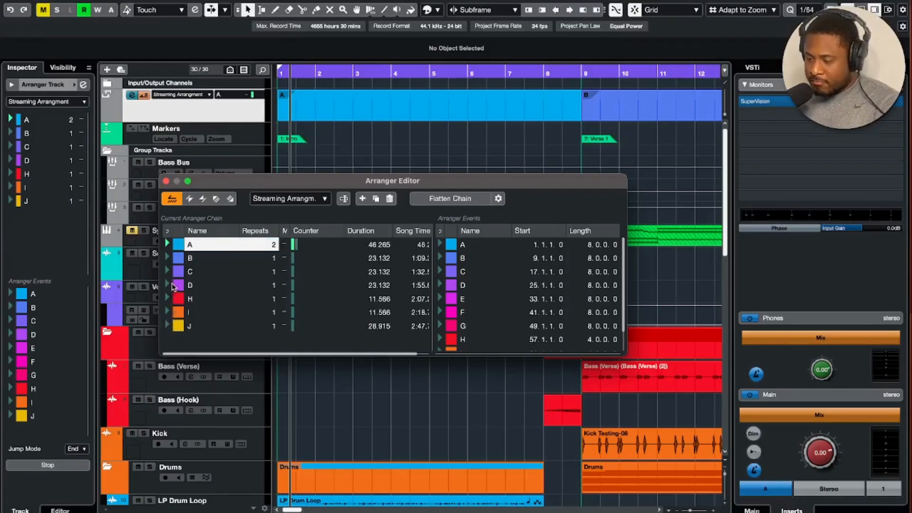
Step: Move section D directly after section A in the Streaming Arrangment chain
{"action": "left_click", "coordinate": [204, 287]}
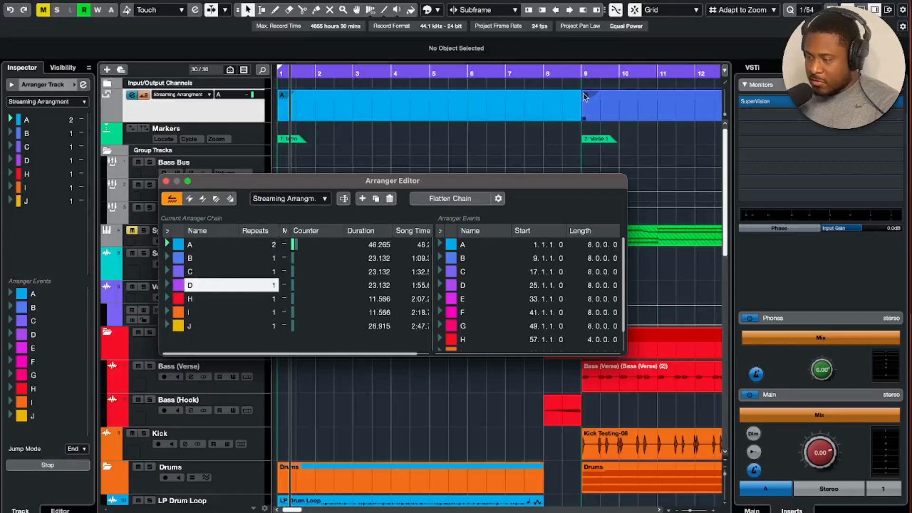
{"action": "scroll", "coordinate": [577, 100], "scroll_direction": "right", "scroll_amount": 10}
{"action": "scroll", "coordinate": [578, 101], "scroll_direction": "right", "scroll_amount": 3}
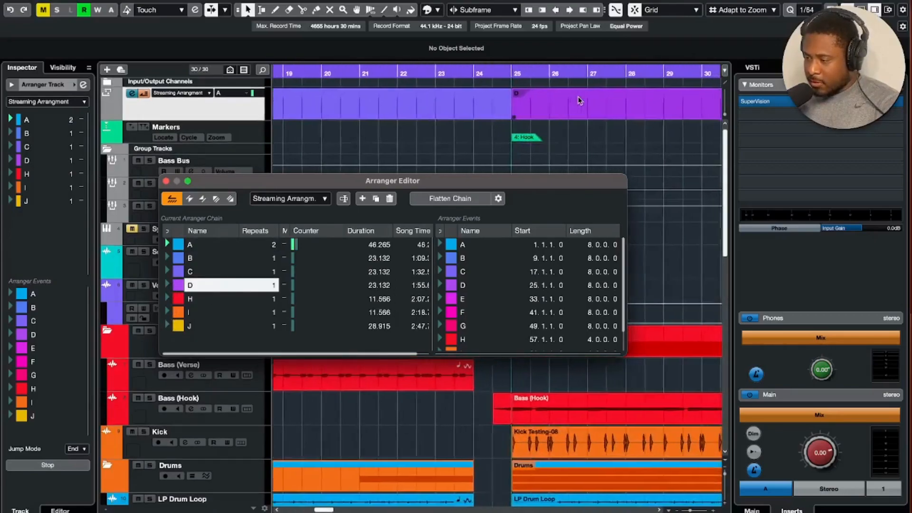
{"action": "left_click_drag", "start_coordinate": [197, 286], "coordinate": [200, 265]}
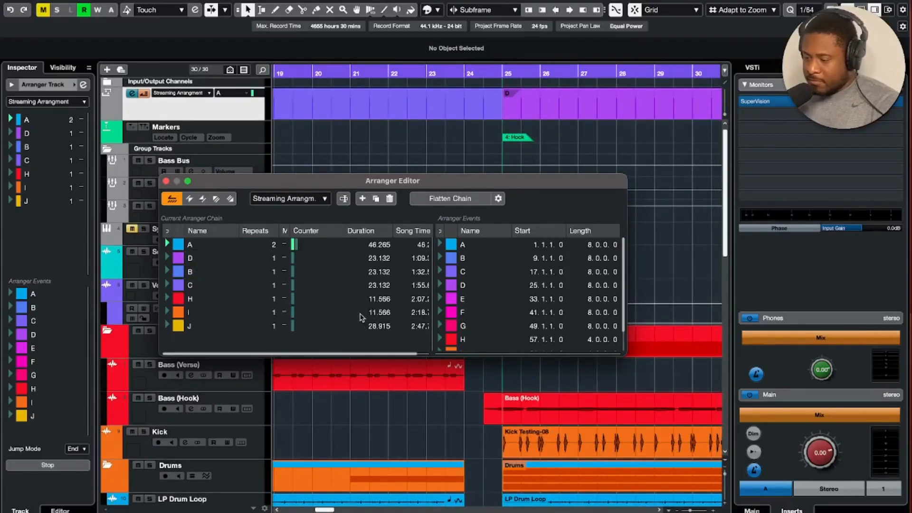
Step: Close the Arranger Editor, return to the project start and audition the reordered Streaming Arrangment chain
{"action": "key", "text": "super+w"}
{"action": "key", "text": "period"}
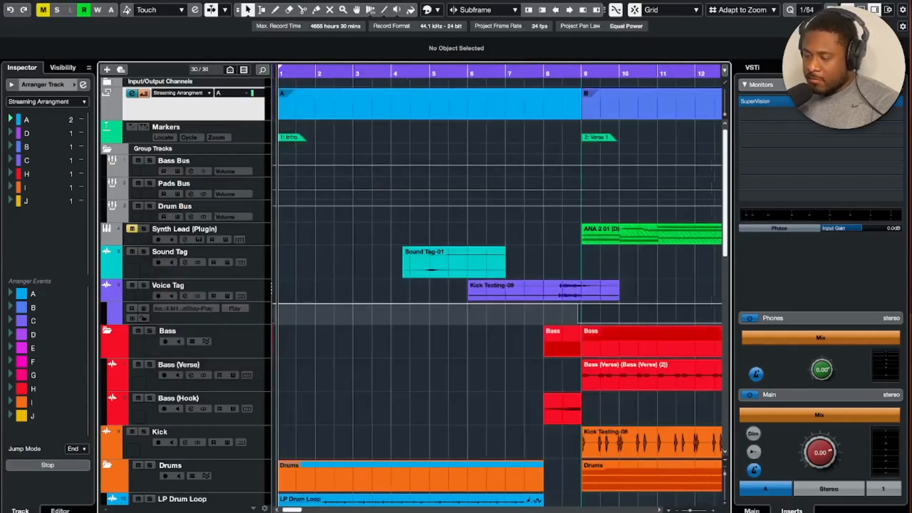
{"action": "key", "text": "space"}
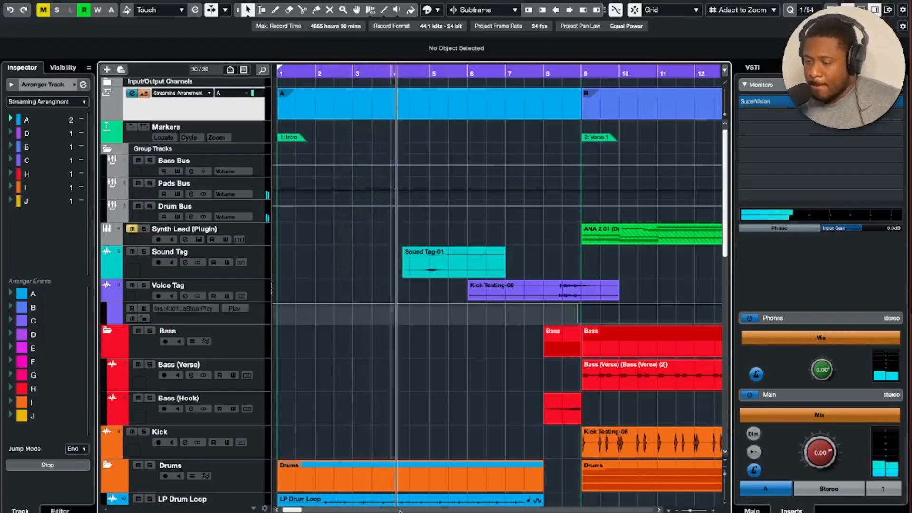
{"action": "scroll", "coordinate": [376, 506], "scroll_direction": "right", "scroll_amount": 1}
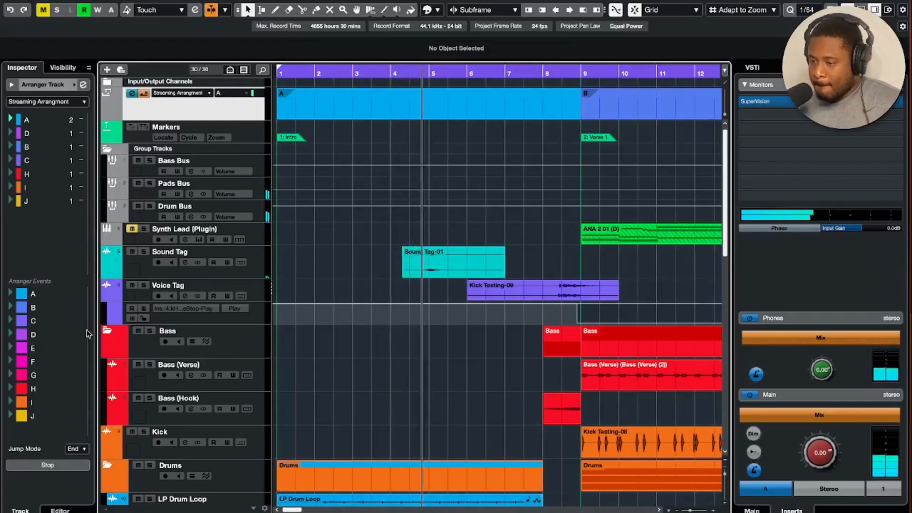
Step: Reopen the Arranger Editor and move section D back between sections C and H in the current chain
{"action": "left_click", "coordinate": [134, 93]}
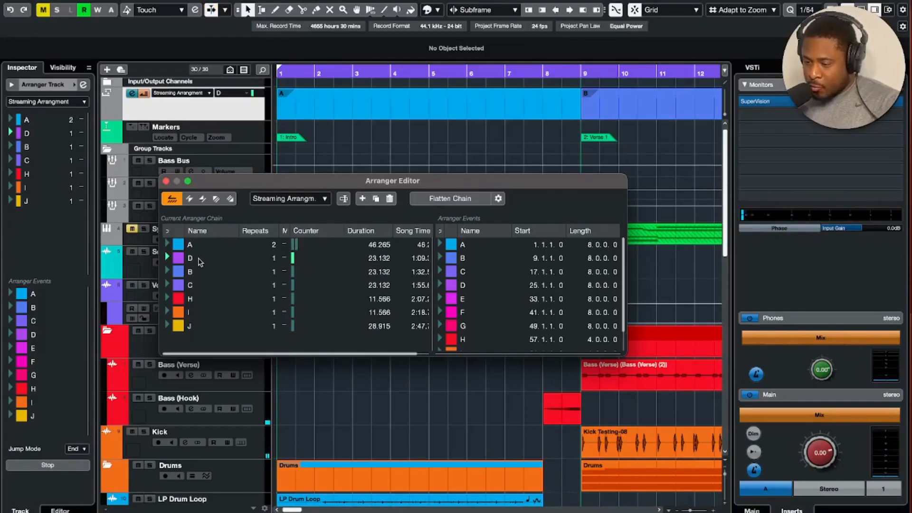
{"action": "left_click_drag", "start_coordinate": [200, 262], "coordinate": [201, 298]}
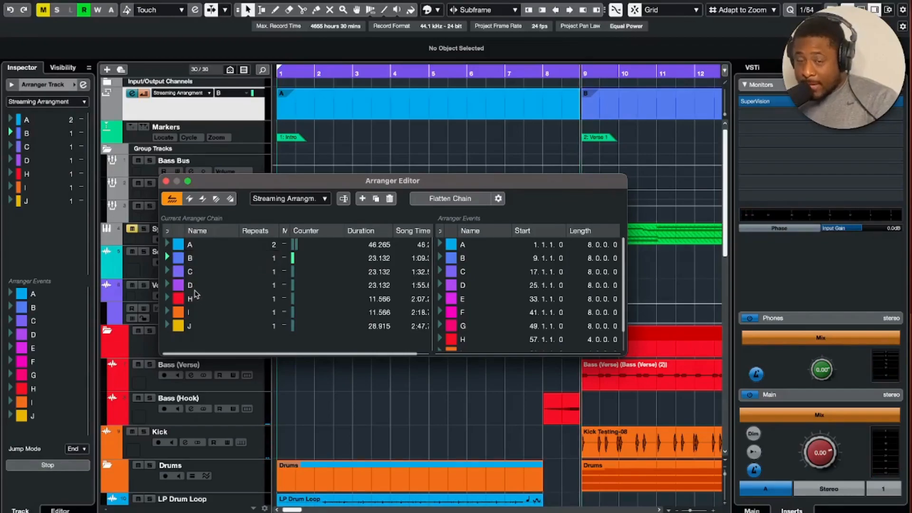
Step: View the Full Beat chain's sections in the Arranger Editor and switch back to the Streaming Arrangment chain
{"action": "left_click", "coordinate": [319, 202]}
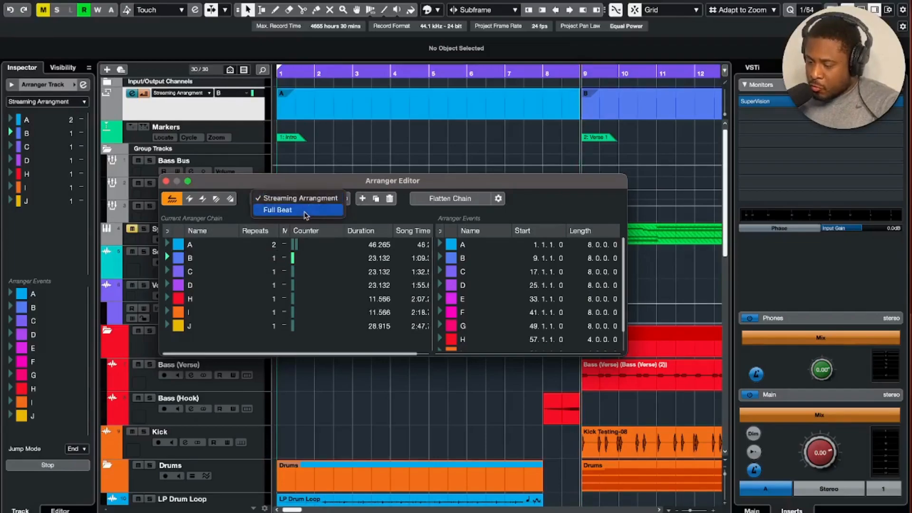
{"action": "left_click", "coordinate": [306, 213]}
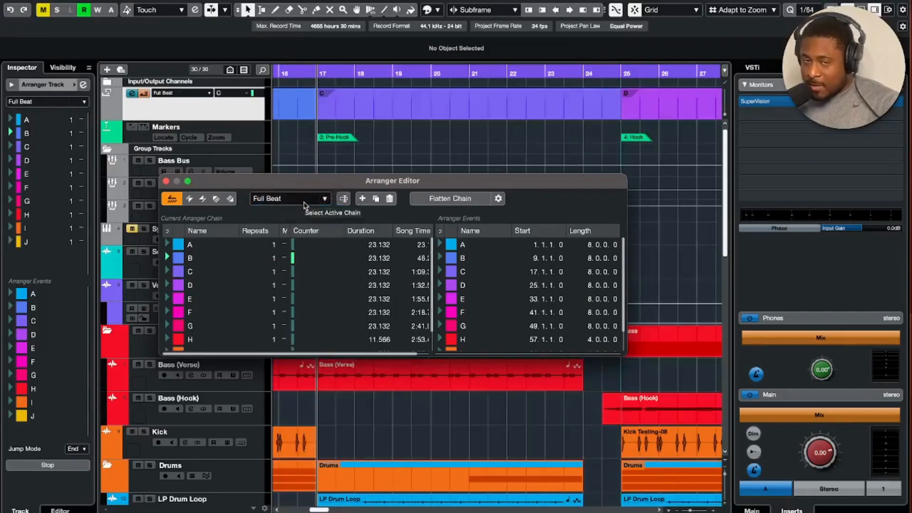
{"action": "left_click", "coordinate": [308, 200]}
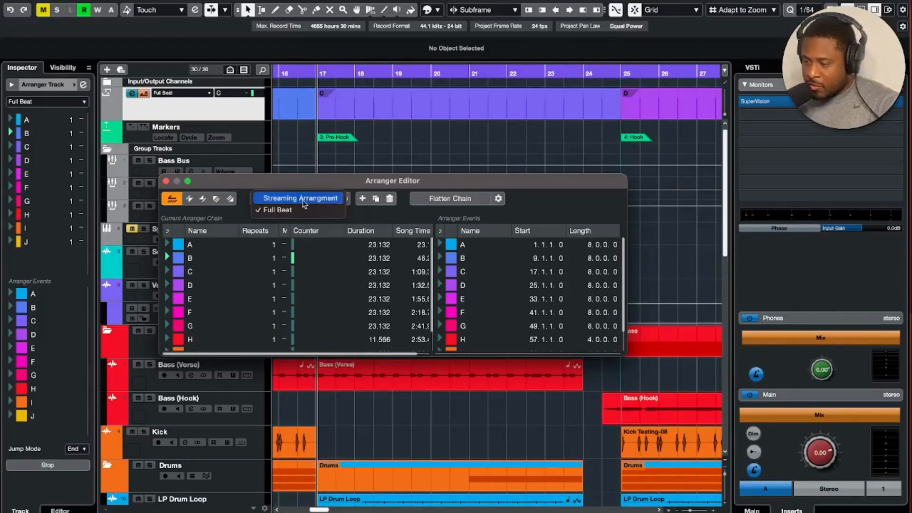
{"action": "left_click", "coordinate": [304, 202]}
Step: Create a new empty arranger chain and audition arranger events A and E
{"action": "left_click", "coordinate": [361, 198]}
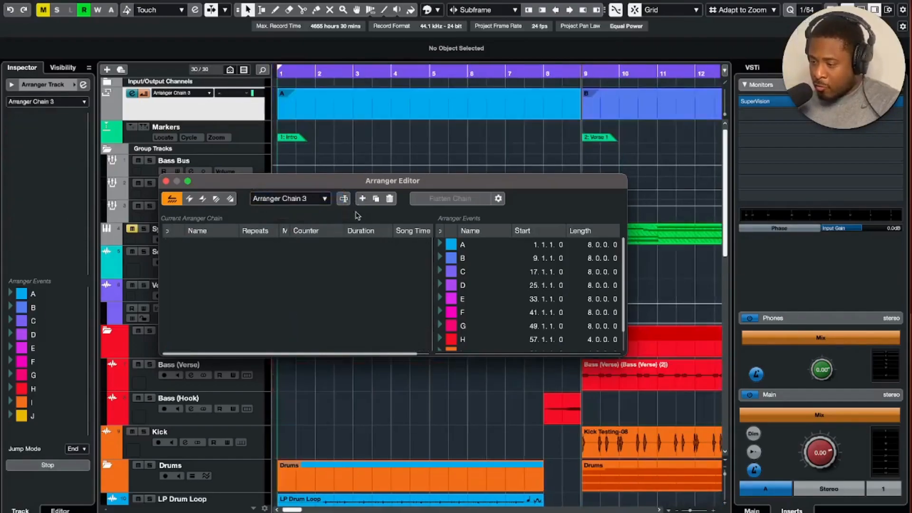
{"action": "left_click", "coordinate": [440, 244]}
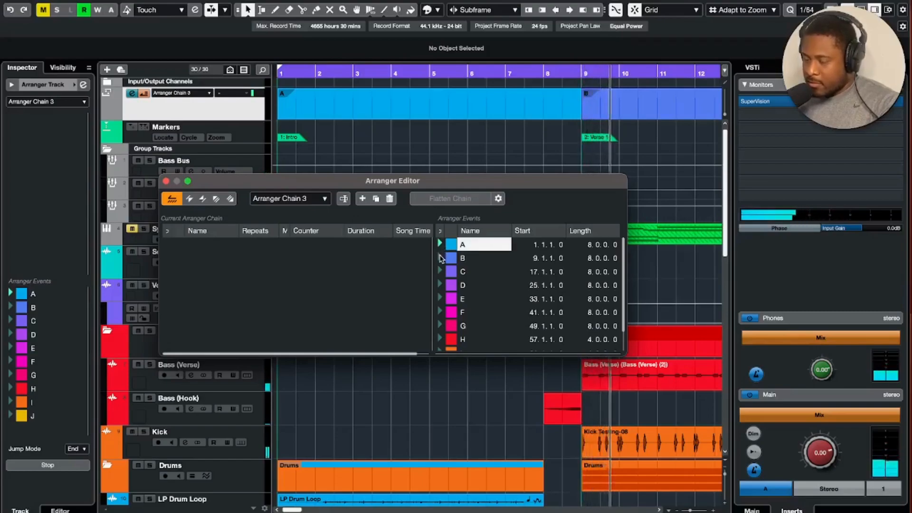
{"action": "left_click", "coordinate": [441, 300]}
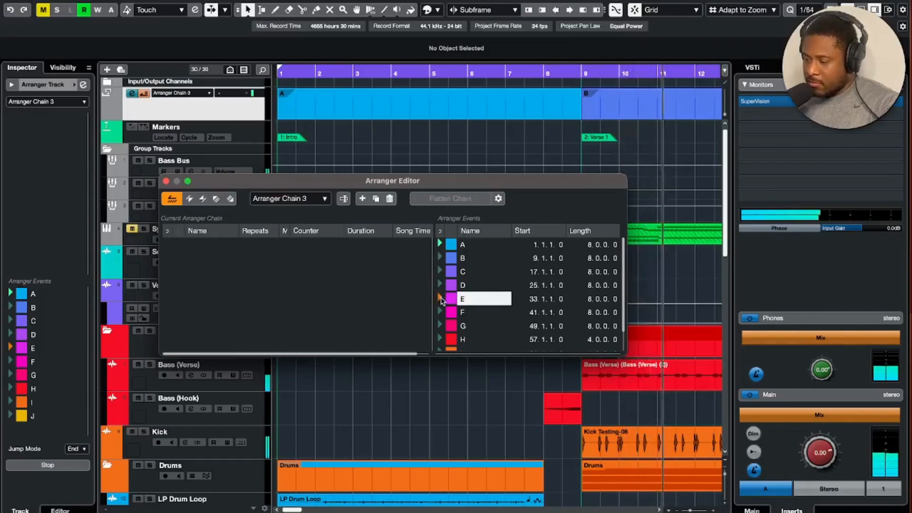
Step: Add arranger events E and A to the new chain in that order, and stop playback
{"action": "double_click", "coordinate": [470, 300]}
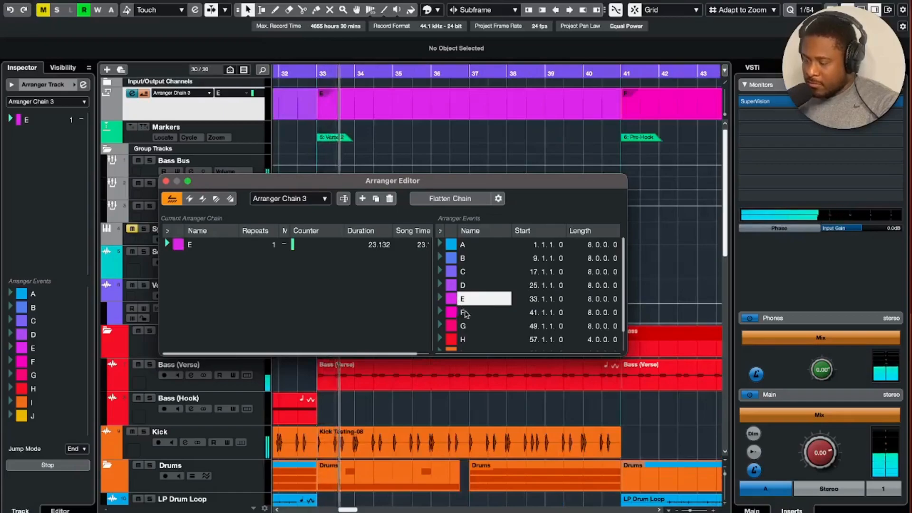
{"action": "double_click", "coordinate": [468, 245]}
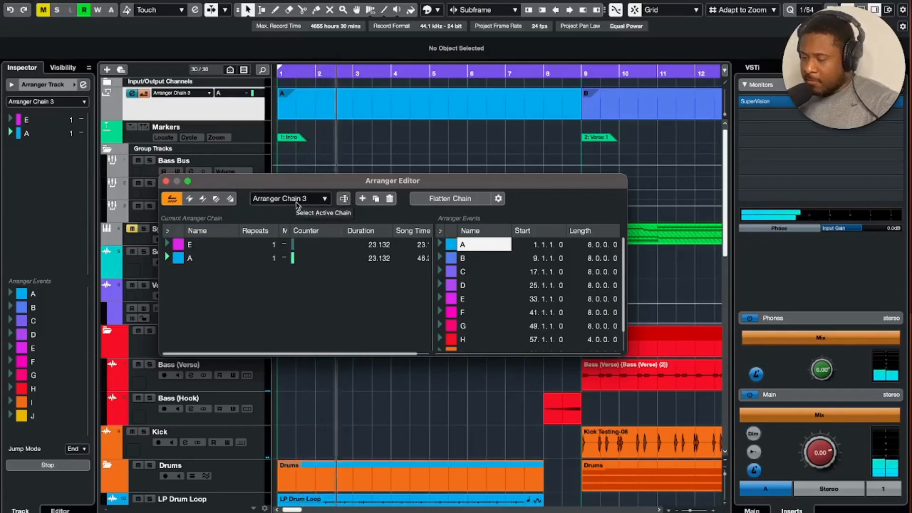
{"action": "key", "text": "space"}
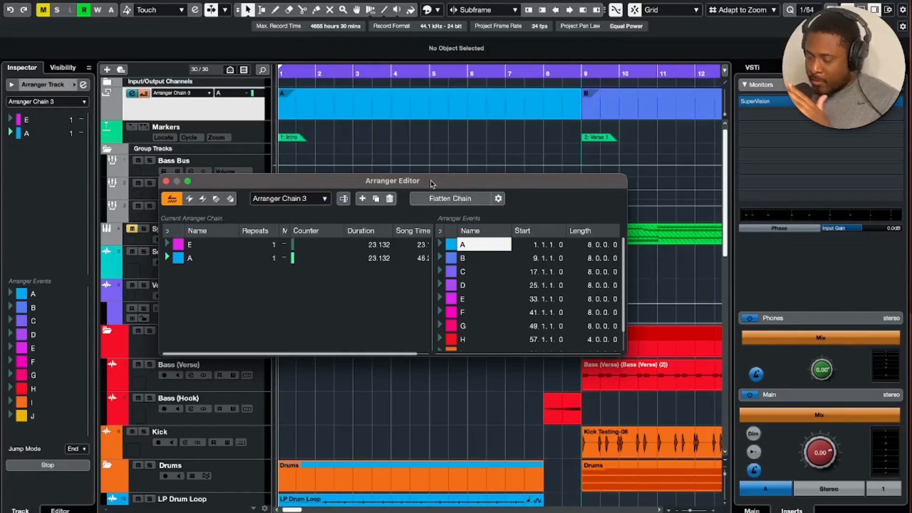
Step: Delete the arranger chain that holds only sections E and A
{"action": "scroll", "coordinate": [526, 104], "scroll_direction": "right", "scroll_amount": 10}
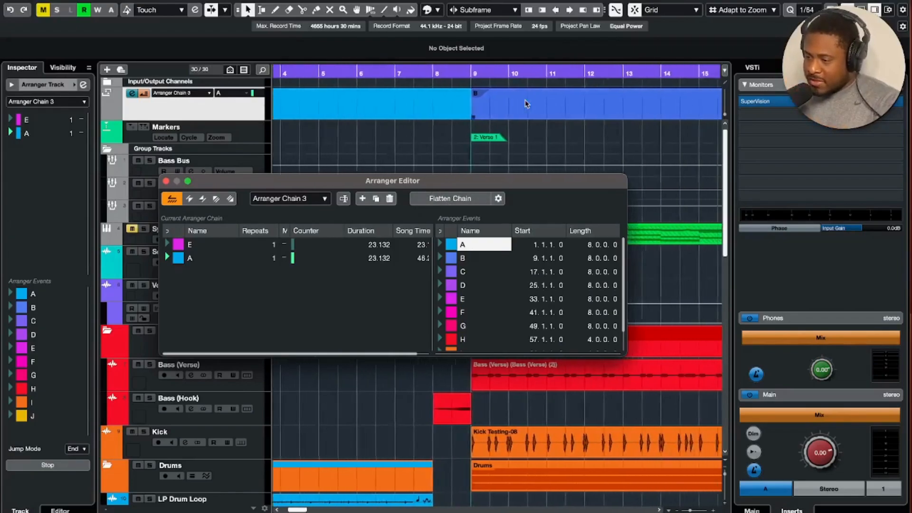
{"action": "scroll", "coordinate": [525, 103], "scroll_direction": "right", "scroll_amount": 20}
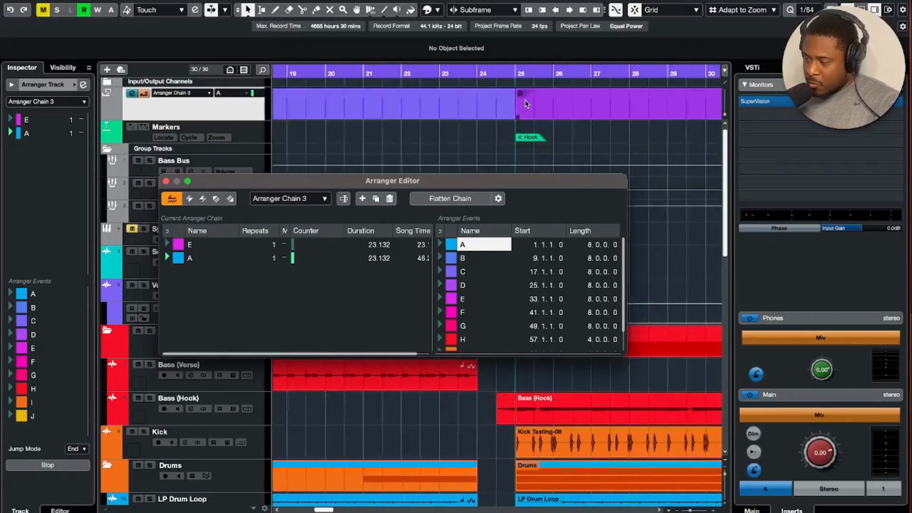
{"action": "scroll", "coordinate": [525, 103], "scroll_direction": "right", "scroll_amount": 20}
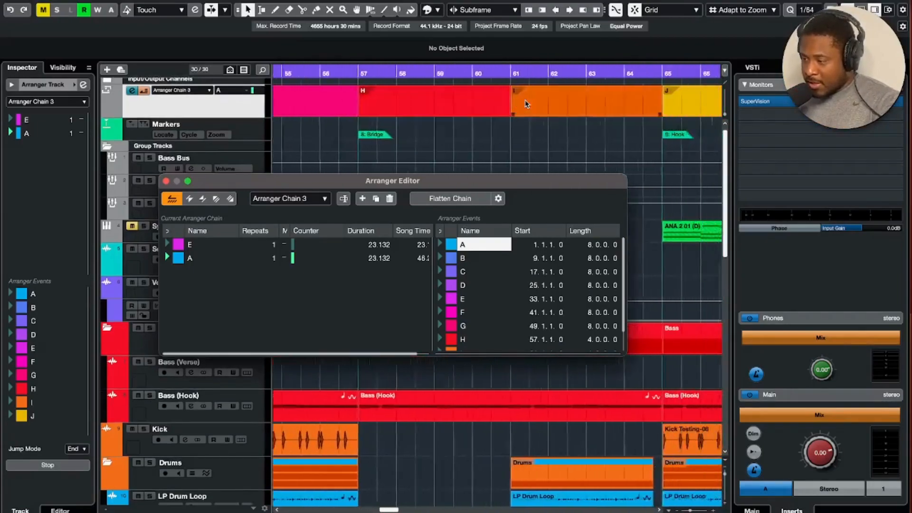
{"action": "scroll", "coordinate": [525, 104], "scroll_direction": "left", "scroll_amount": 3}
{"action": "scroll", "coordinate": [525, 104], "scroll_direction": "up", "scroll_amount": 1}
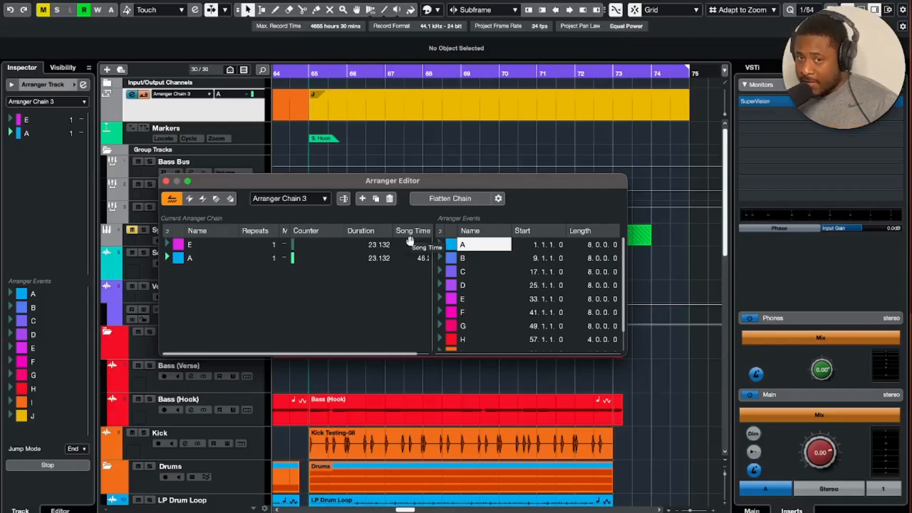
{"action": "left_click", "coordinate": [389, 198]}
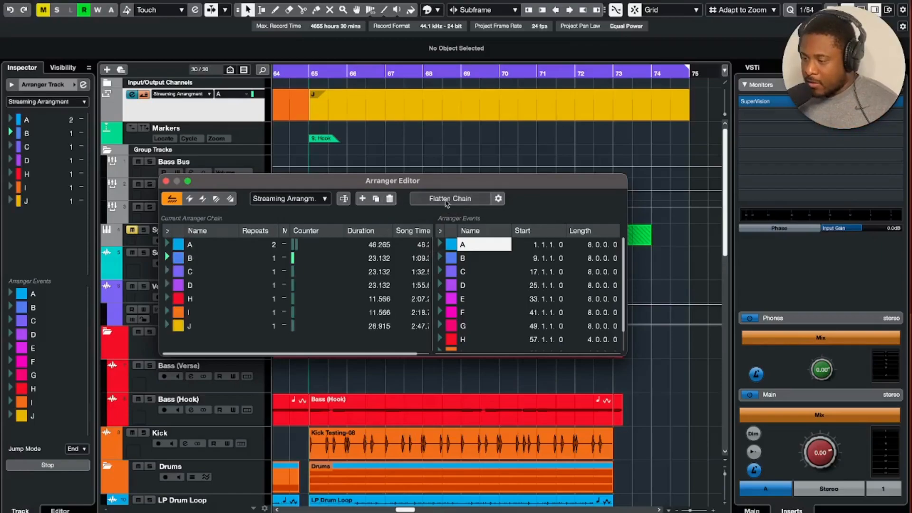
Step: Review the source, destination and other options for flattening the chain, and return to the chain list
{"action": "left_click", "coordinate": [498, 199]}
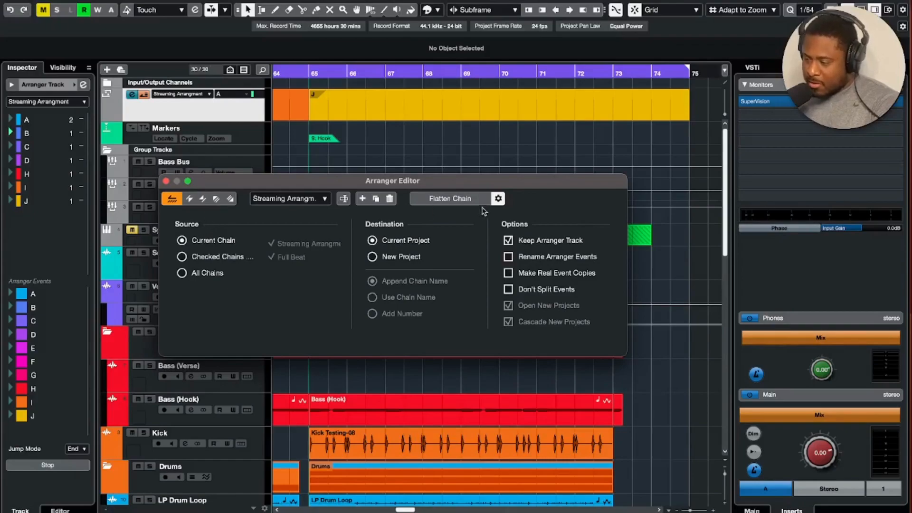
{"action": "left_click", "coordinate": [500, 201]}
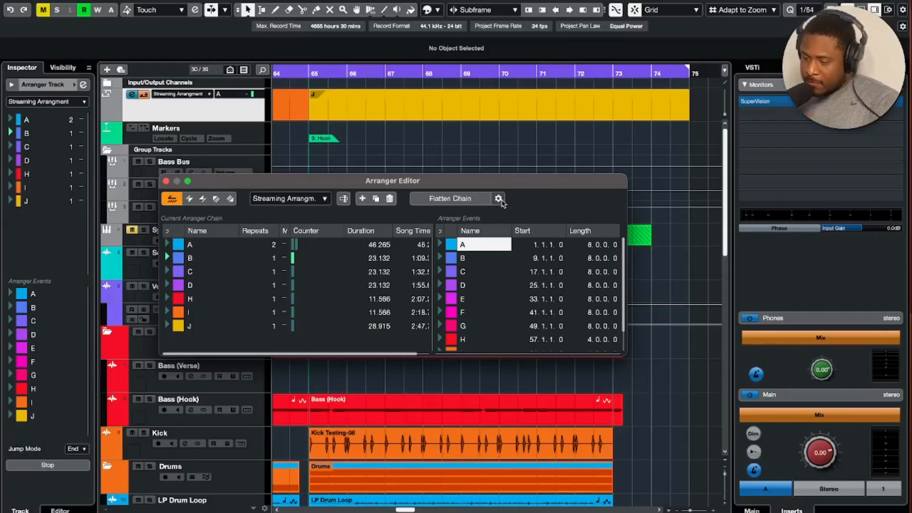
Step: Set section A's repeats to 1 in the Streaming Arrangment chain and close the Arranger Editor
{"action": "double_click", "coordinate": [274, 245]}
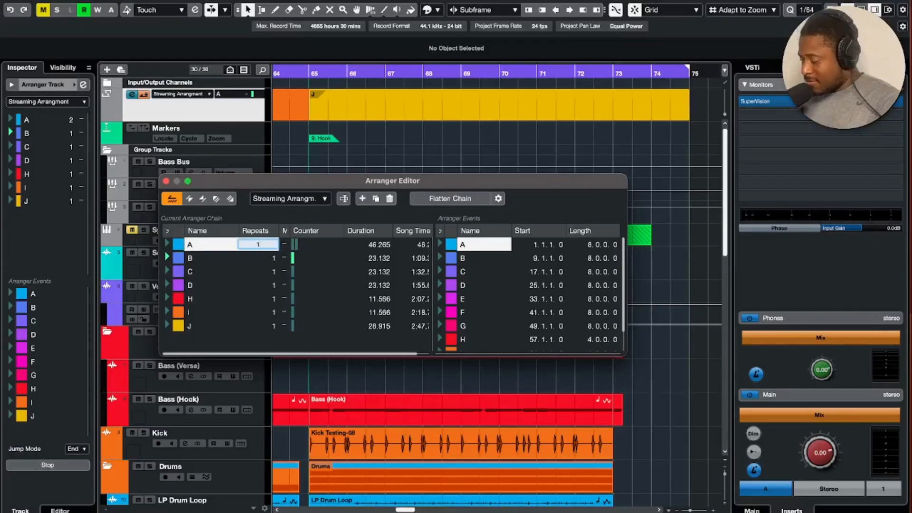
{"action": "type", "text": "1"}
{"action": "key", "text": "Return"}
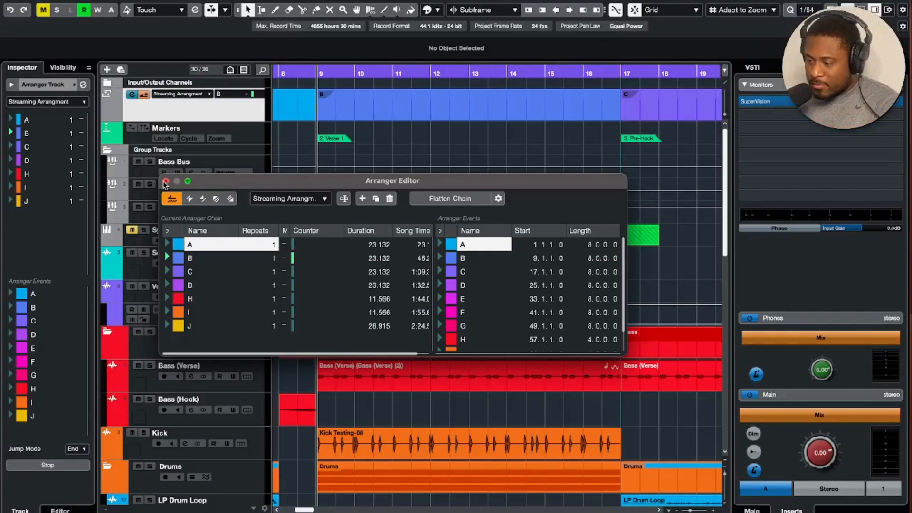
{"action": "left_click", "coordinate": [165, 182]}
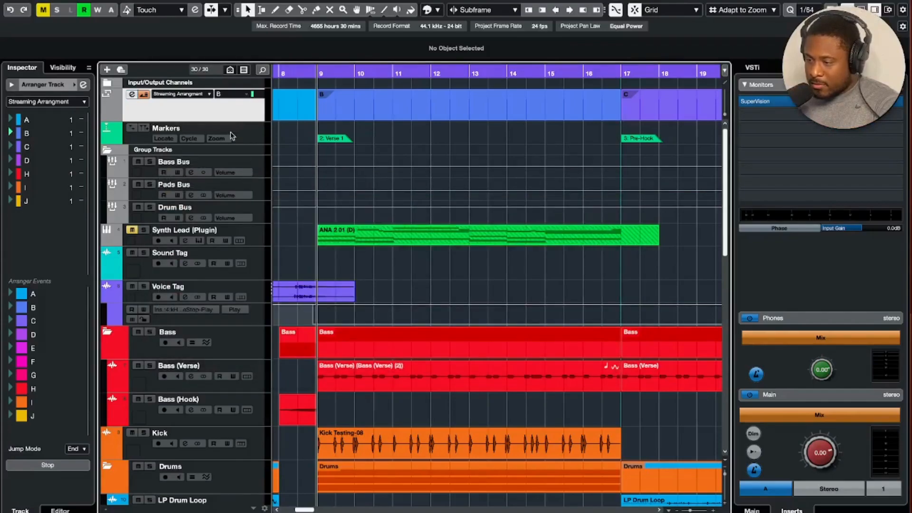
Step: Switch the arranger track's active chain to Full Beat and back to Streaming Arrangment
{"action": "left_click", "coordinate": [199, 94]}
{"action": "left_click", "coordinate": [192, 106]}
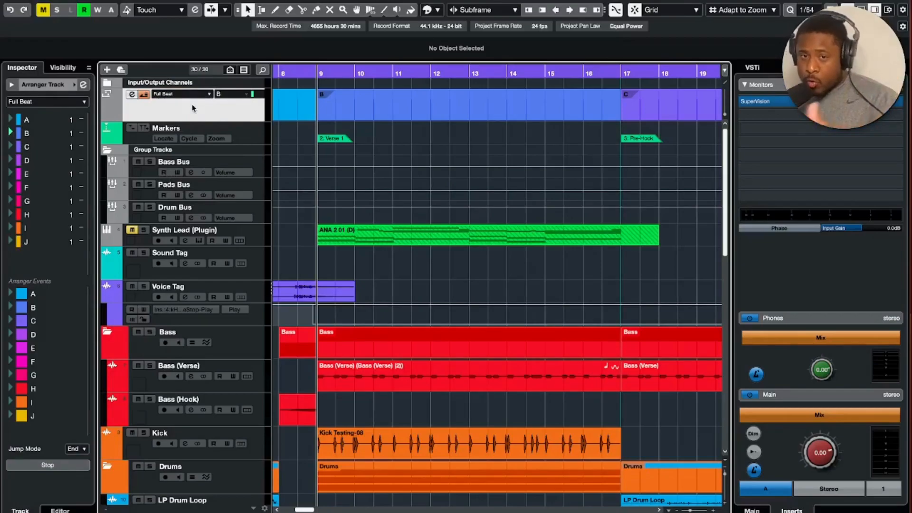
{"action": "left_click", "coordinate": [189, 95]}
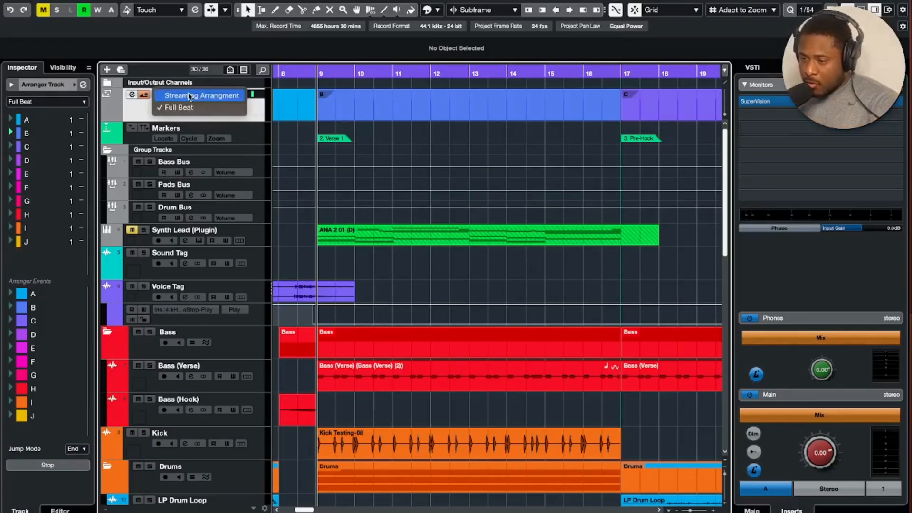
{"action": "left_click", "coordinate": [189, 96]}
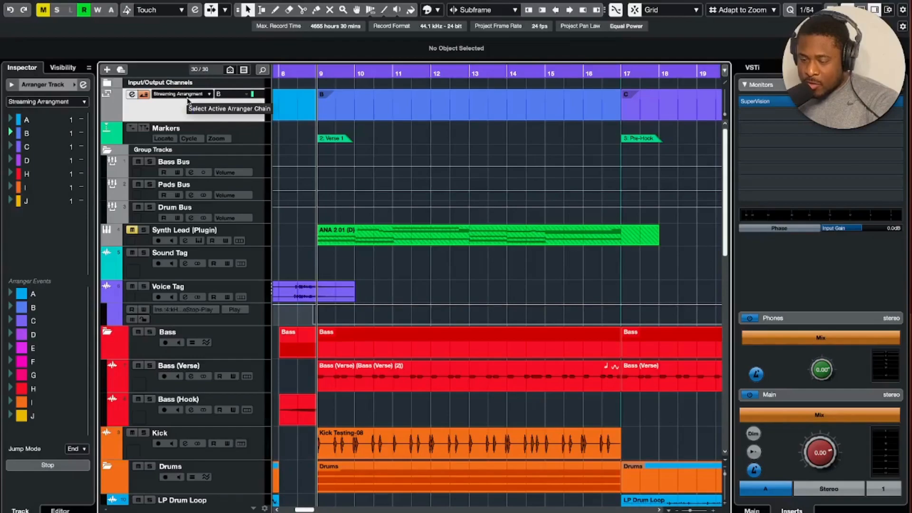